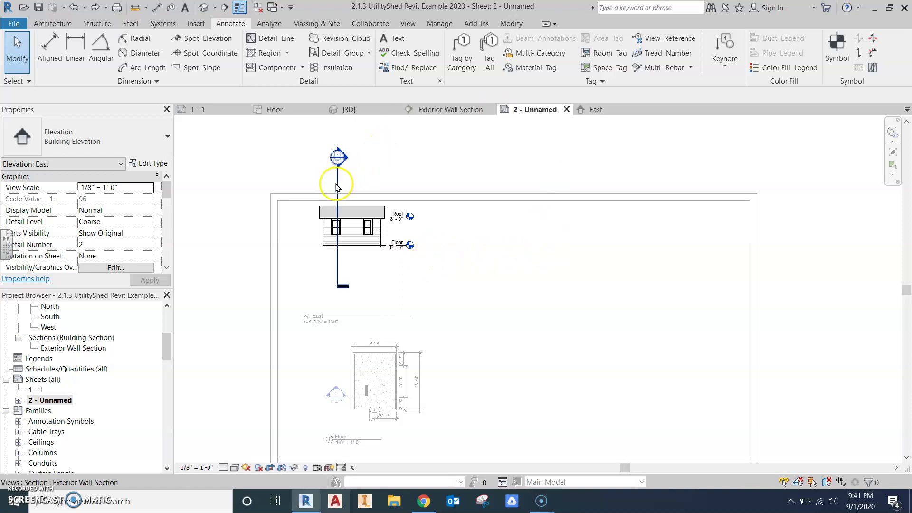
# Hide the section line in the East elevation viewport, then deactivate the viewport.
pyautogui.click(336, 186)
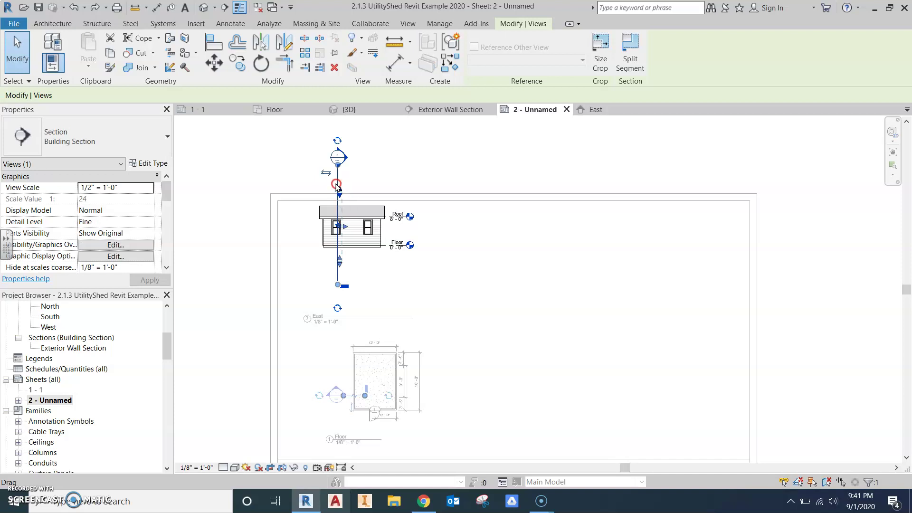
pyautogui.rightClick(336, 186)
pyautogui.moveTo(385, 287)
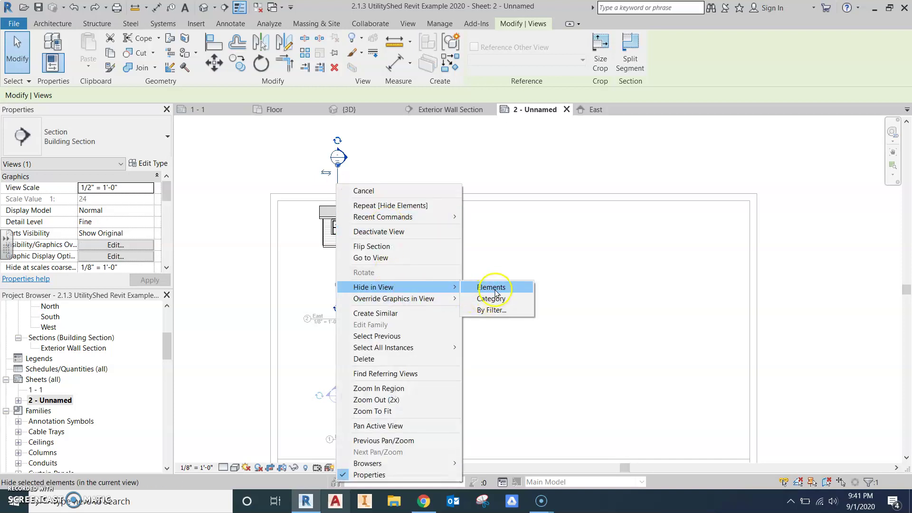
pyautogui.click(493, 287)
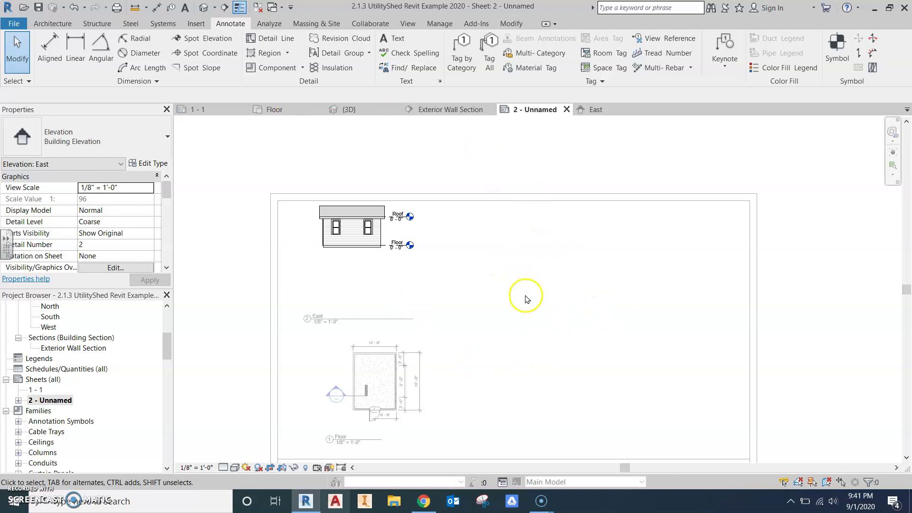
pyautogui.doubleClick(560, 285)
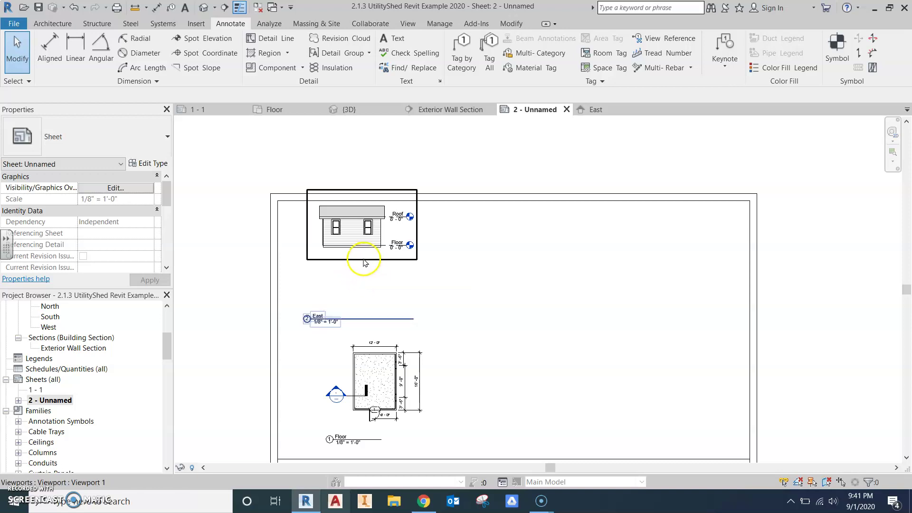
# Move the East elevation right and down, shortening its title line and aligning the title beneath it.
pyautogui.click(348, 322)
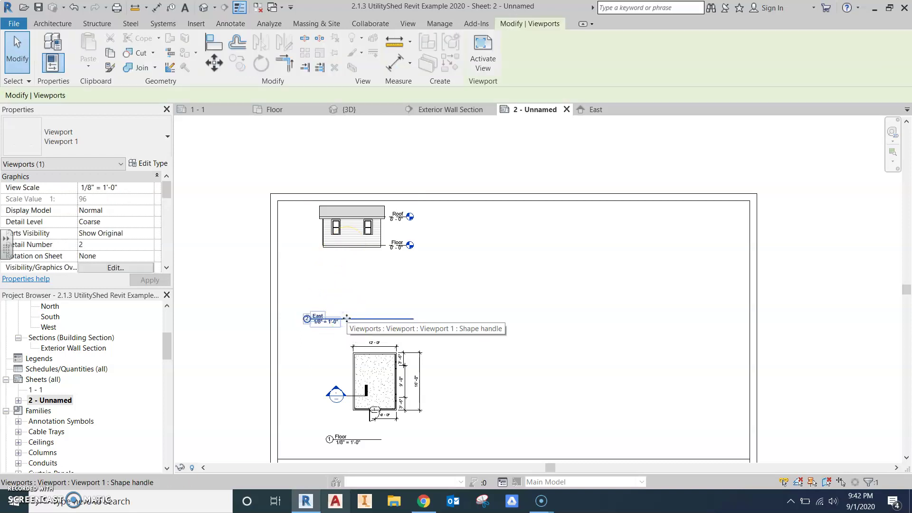
pyautogui.moveTo(348, 322); pyautogui.dragTo(368, 278)
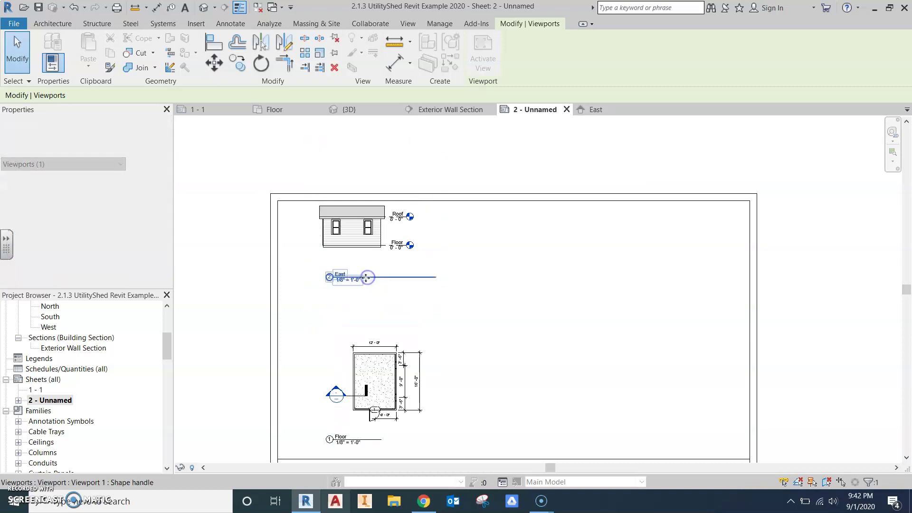
pyautogui.click(377, 250)
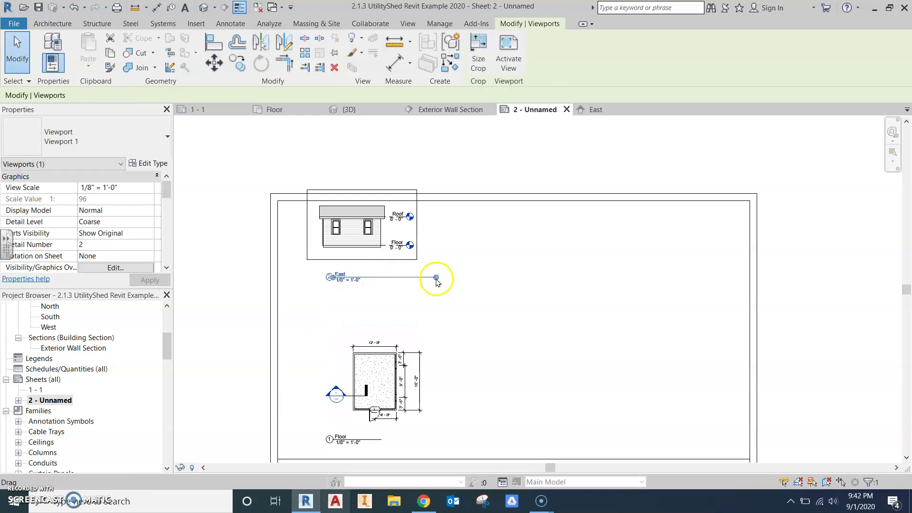
pyautogui.moveTo(377, 278); pyautogui.dragTo(381, 277)
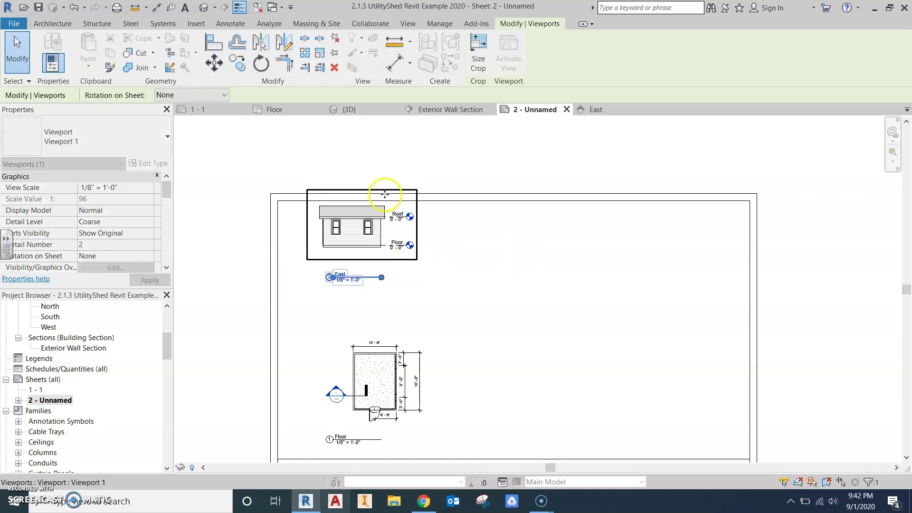
pyautogui.moveTo(385, 193); pyautogui.dragTo(418, 210)
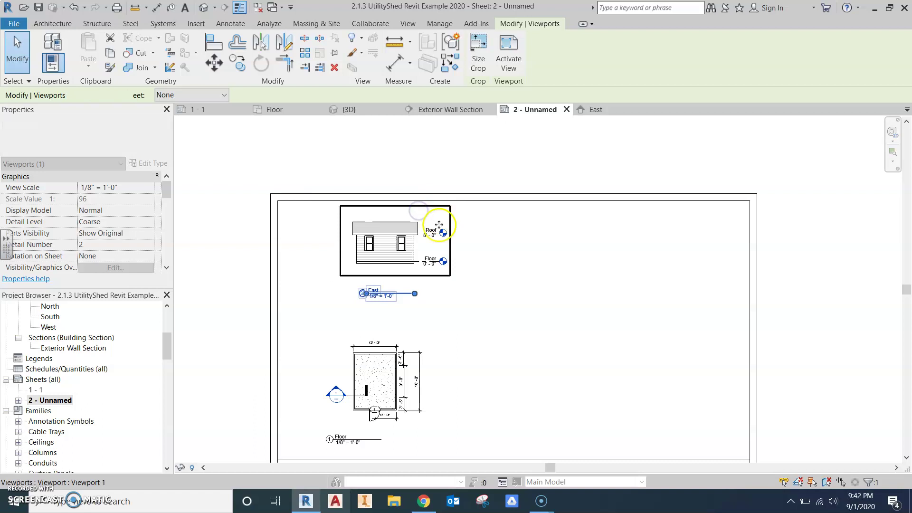
pyautogui.click(495, 233)
pyautogui.click(363, 285)
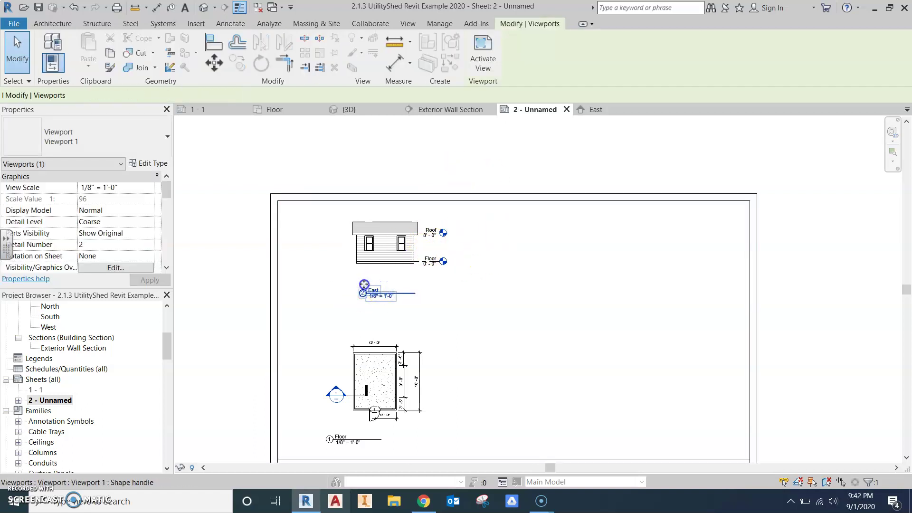
pyautogui.moveTo(364, 284); pyautogui.dragTo(356, 283)
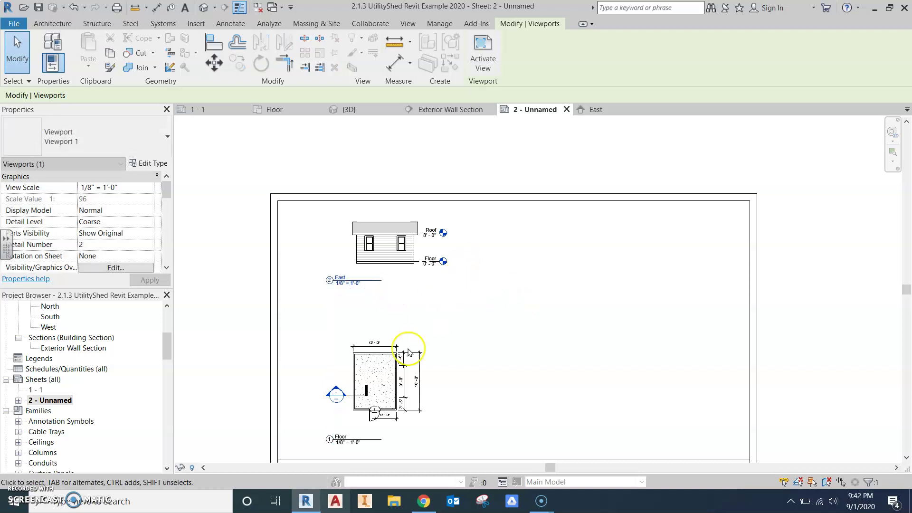
# Raise the East elevation viewport higher on the sheet.
pyautogui.scroll(-1, 423, 418)
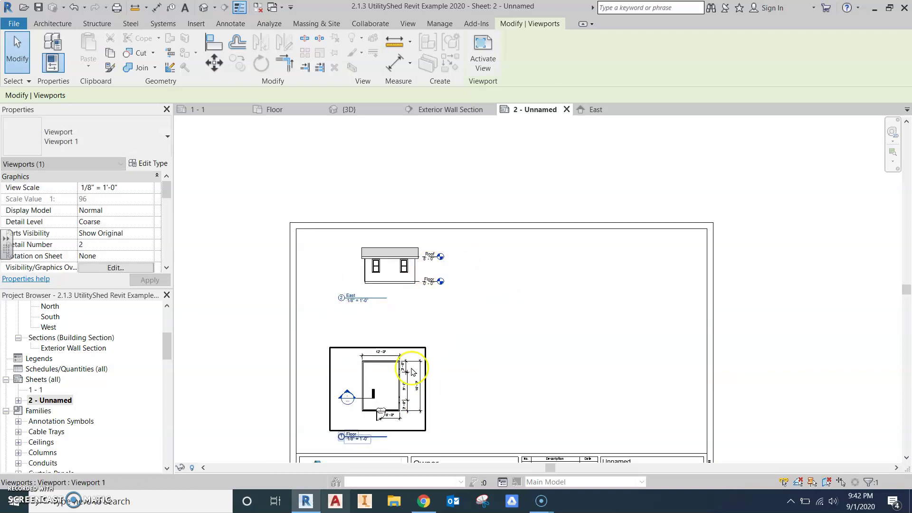
pyautogui.moveTo(410, 255); pyautogui.dragTo(410, 239)
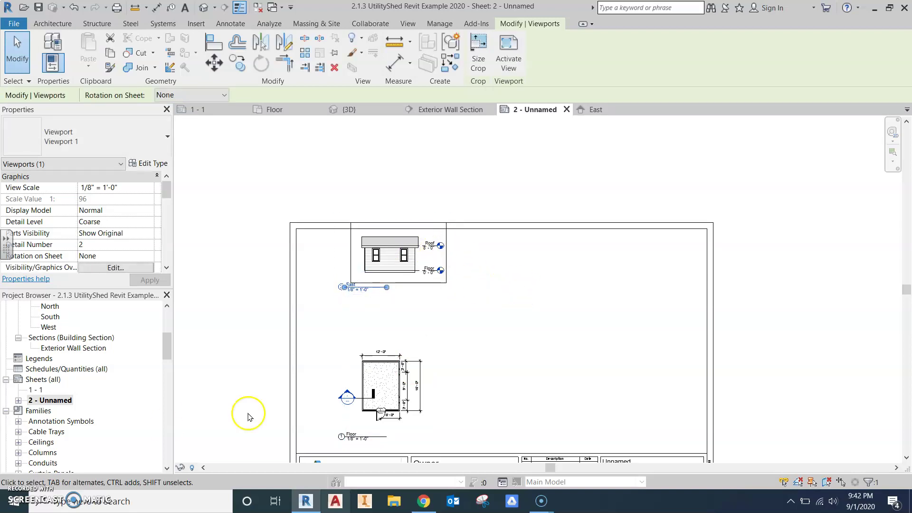
pyautogui.scroll(-4, 76, 413)
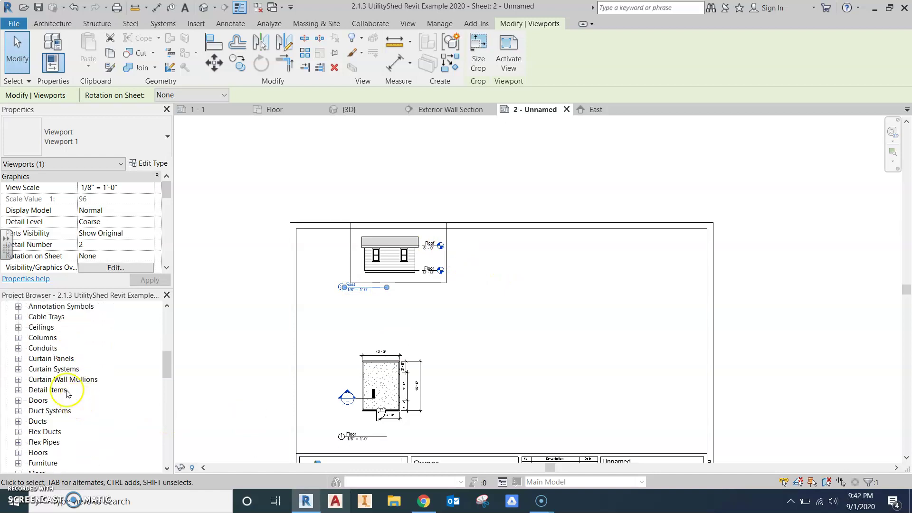
pyautogui.scroll(-1, 92, 401)
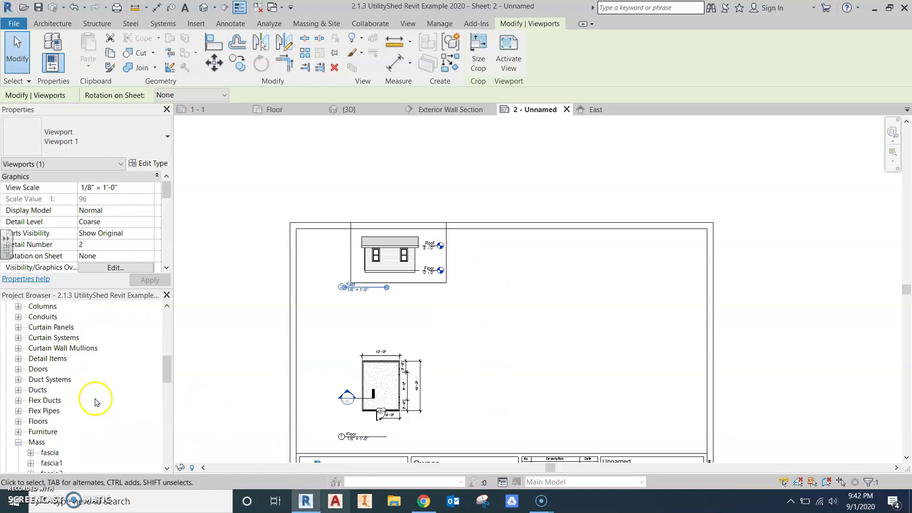
pyautogui.scroll(8, 95, 396)
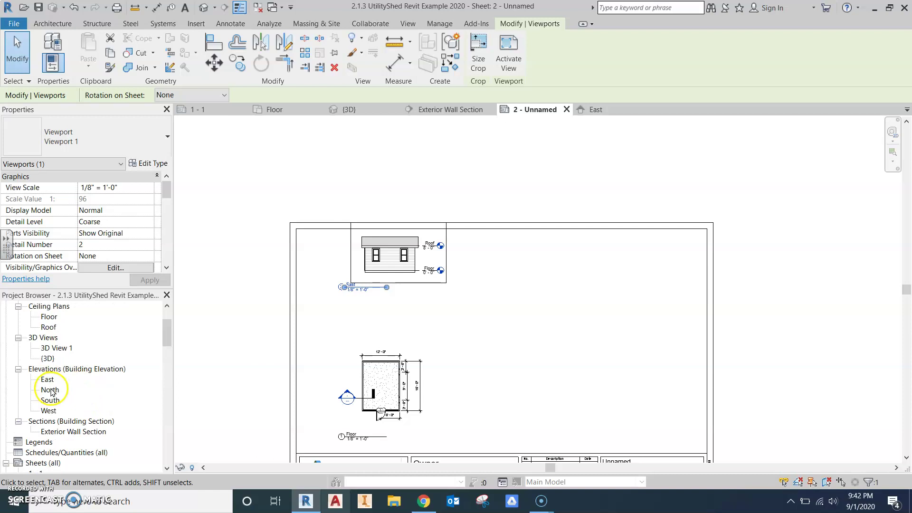
# Place the North elevation, titled 3 North, between the East elevation and the floor plan.
pyautogui.moveTo(50, 390); pyautogui.dragTo(402, 321)
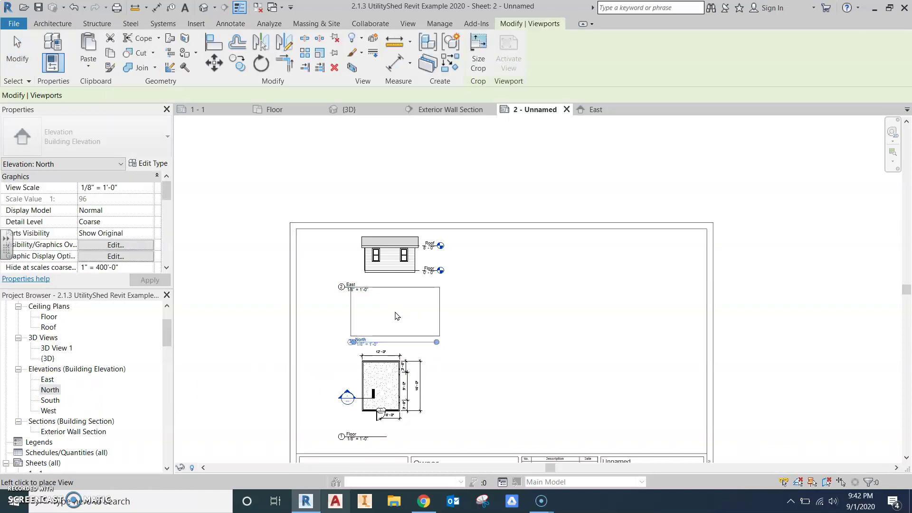
pyautogui.click(398, 320)
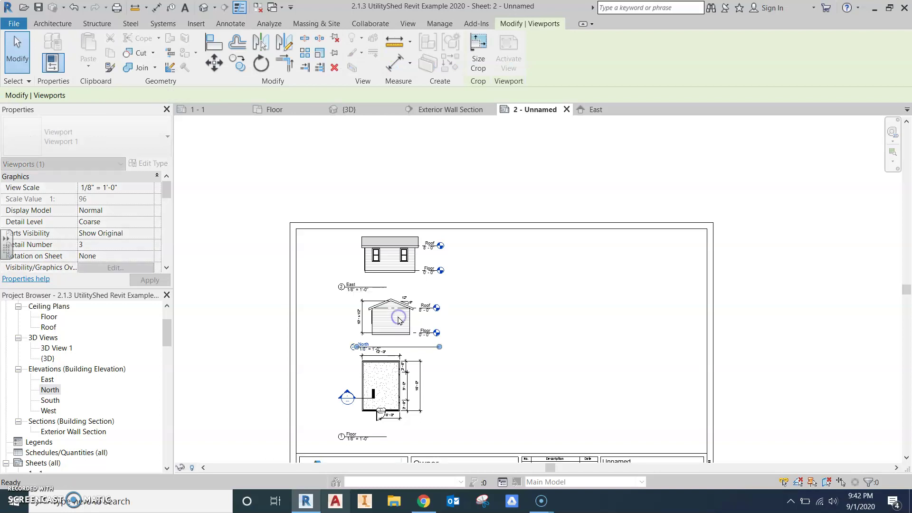
pyautogui.scroll(1, 398, 317)
pyautogui.scroll(1, 398, 317)
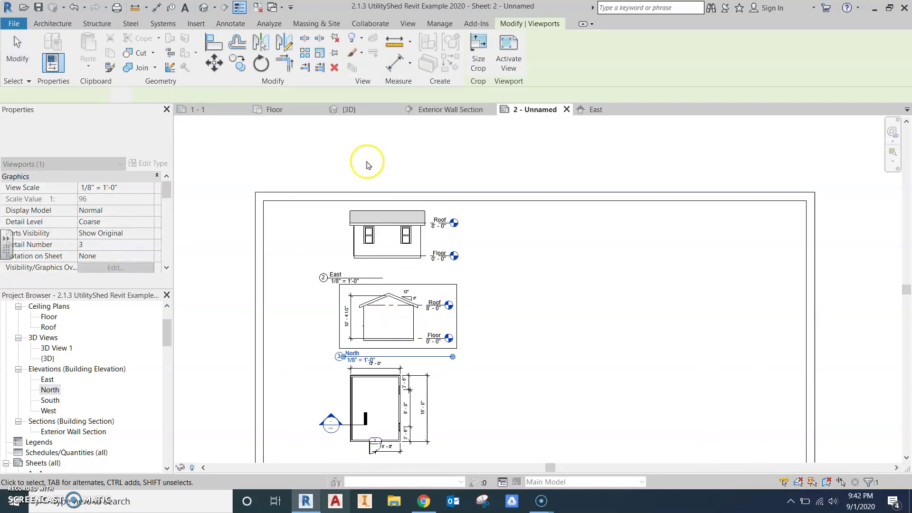
pyautogui.click(397, 316)
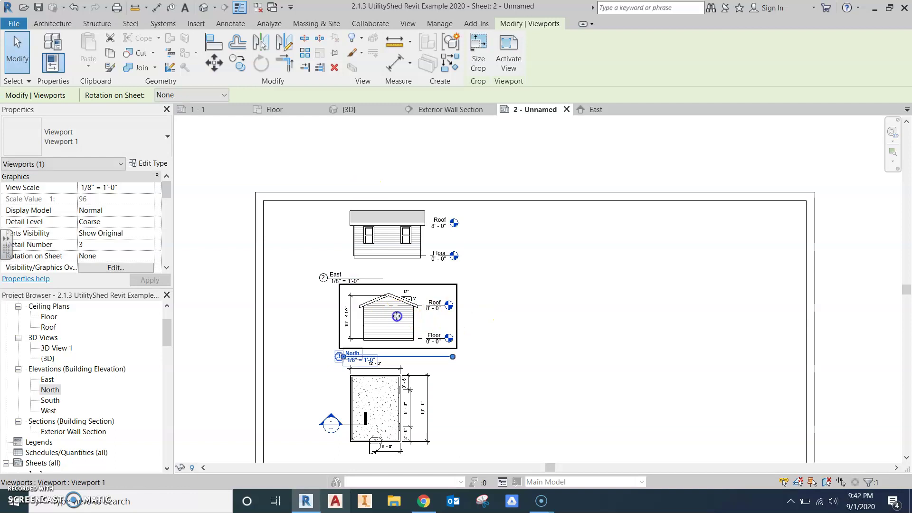
pyautogui.click(536, 372)
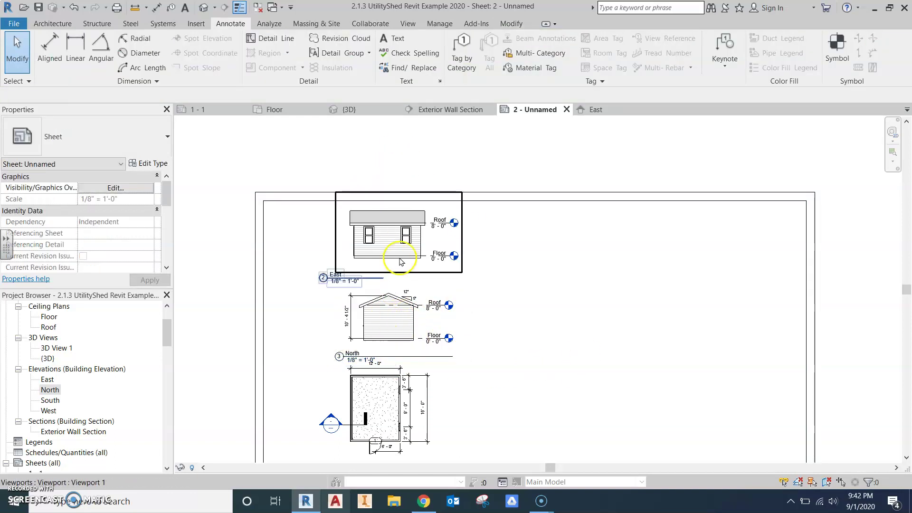
# Reposition the North elevation's title and shorten its title line.
pyautogui.click(422, 359)
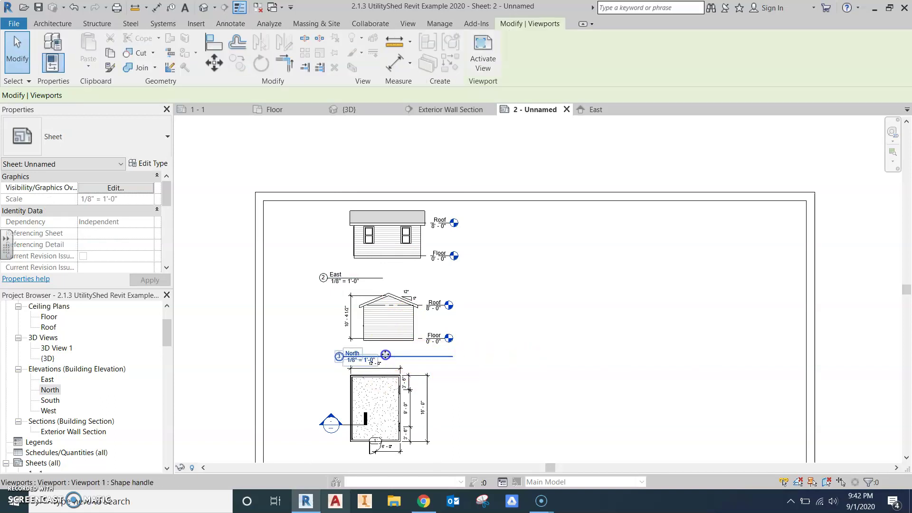
pyautogui.moveTo(385, 354); pyautogui.dragTo(380, 355)
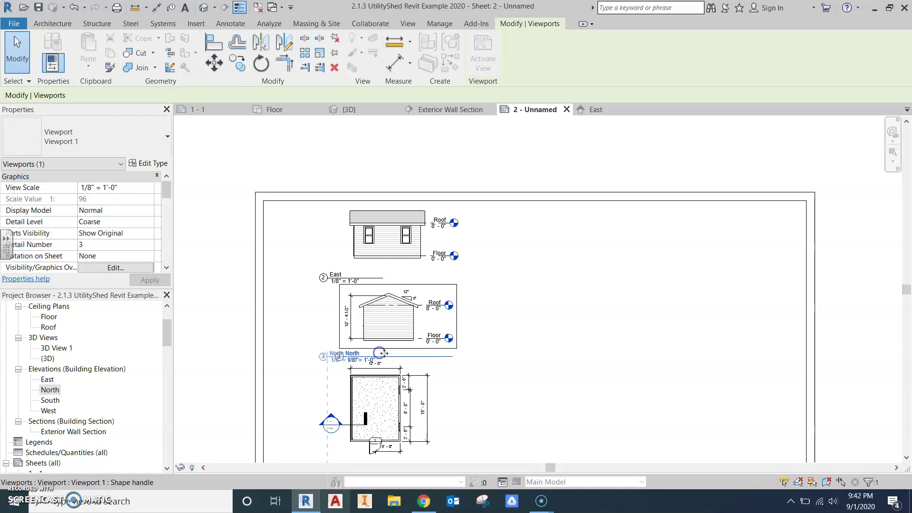
pyautogui.click(389, 326)
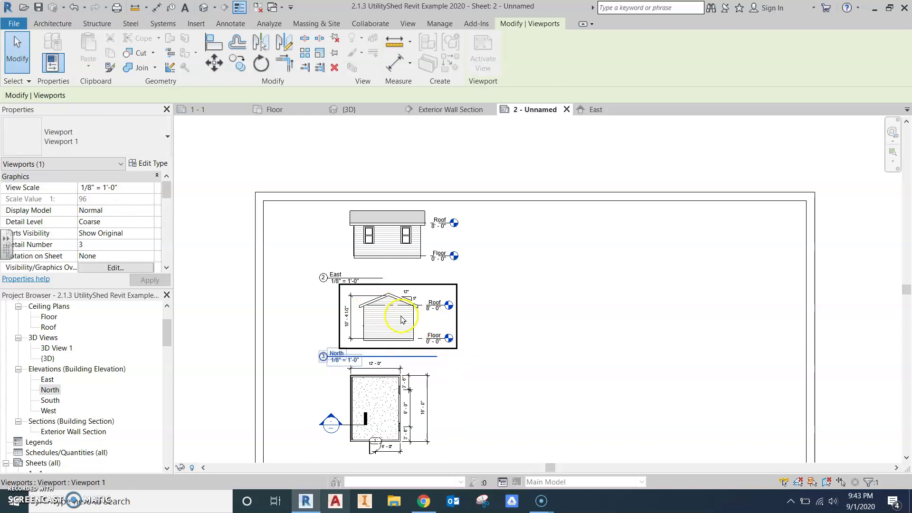
pyautogui.click(437, 356)
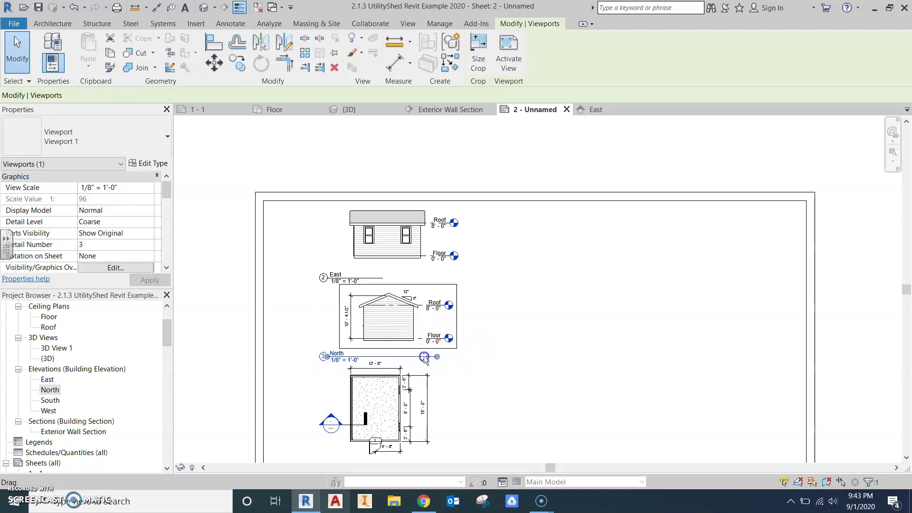
pyautogui.moveTo(424, 358); pyautogui.dragTo(381, 353)
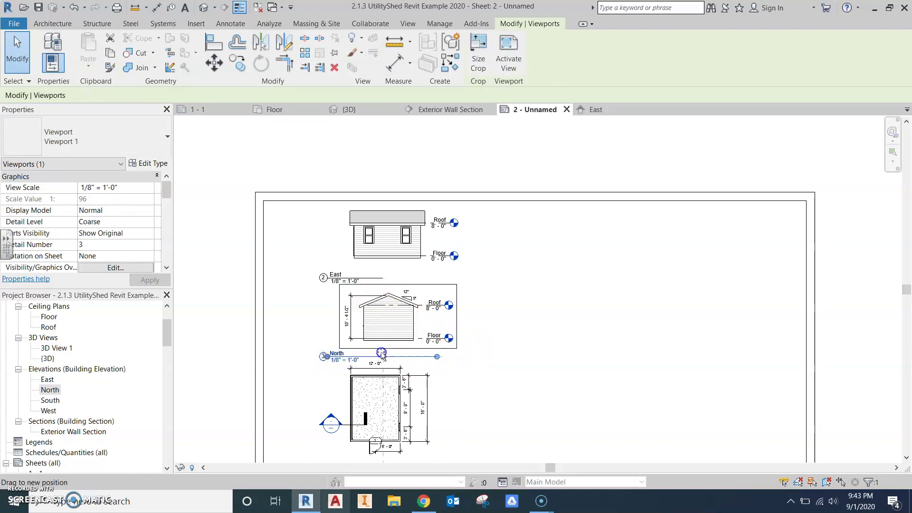
pyautogui.click(481, 361)
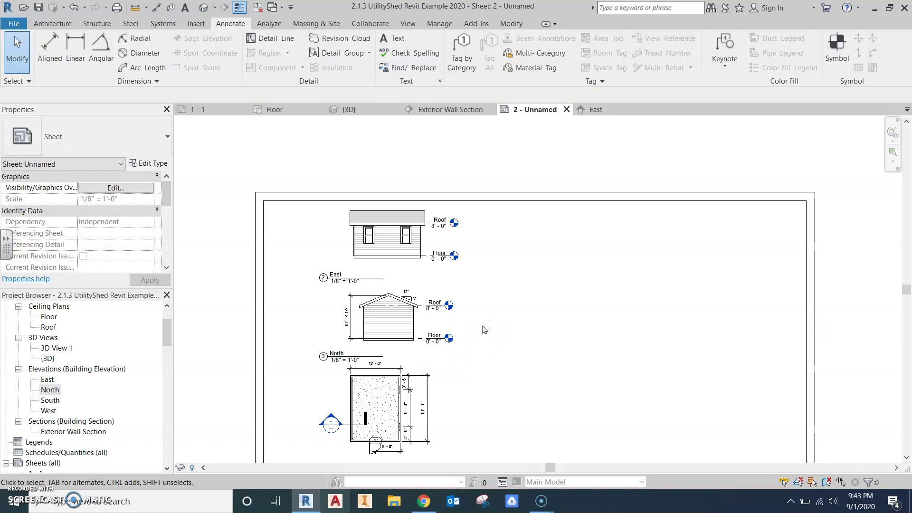
# Move the East and North elevation titles up directly beneath their drawings.
pyautogui.click(340, 275)
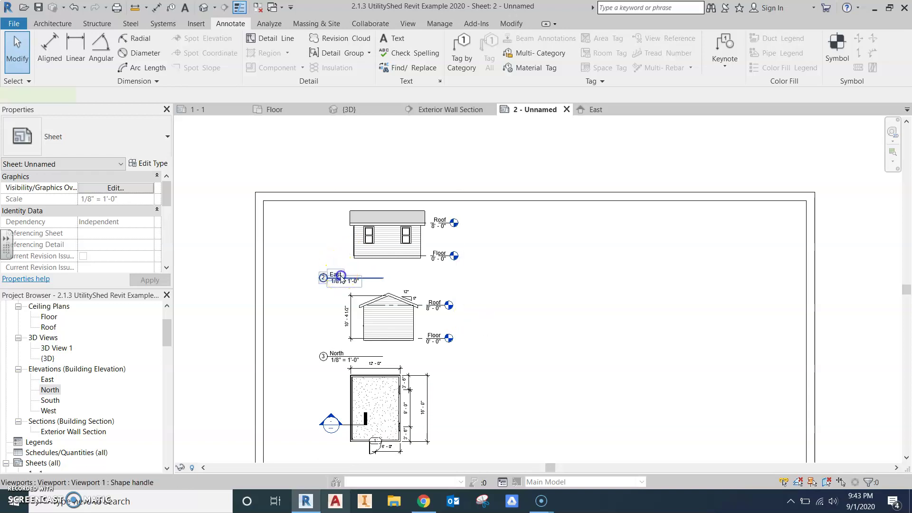
pyautogui.moveTo(341, 277); pyautogui.dragTo(342, 264)
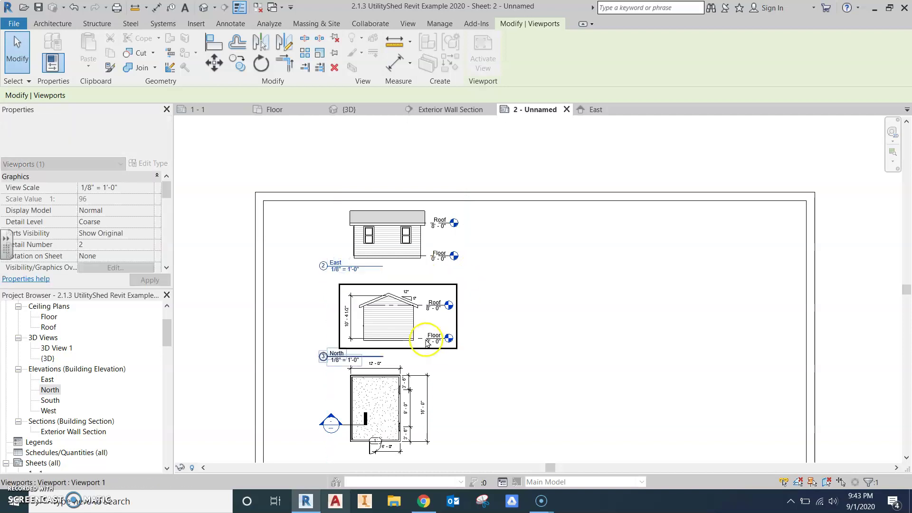
pyautogui.click(362, 362)
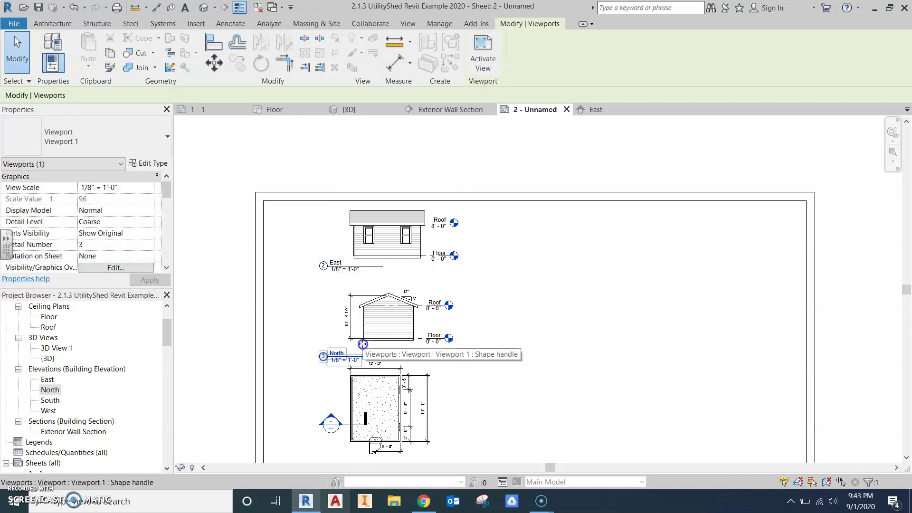
pyautogui.moveTo(362, 356); pyautogui.dragTo(363, 345)
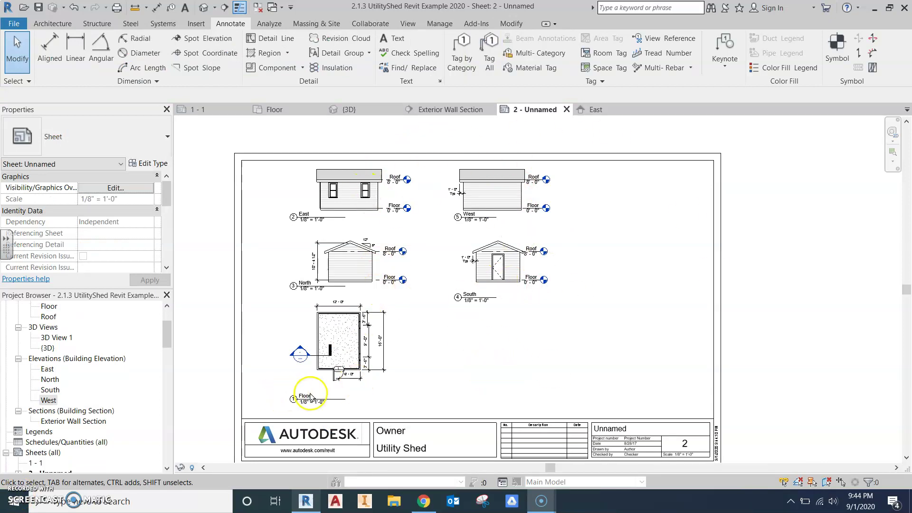
# Place the {3D} view below the South elevation and shorten its 6 {3D} title line.
pyautogui.click(47, 349)
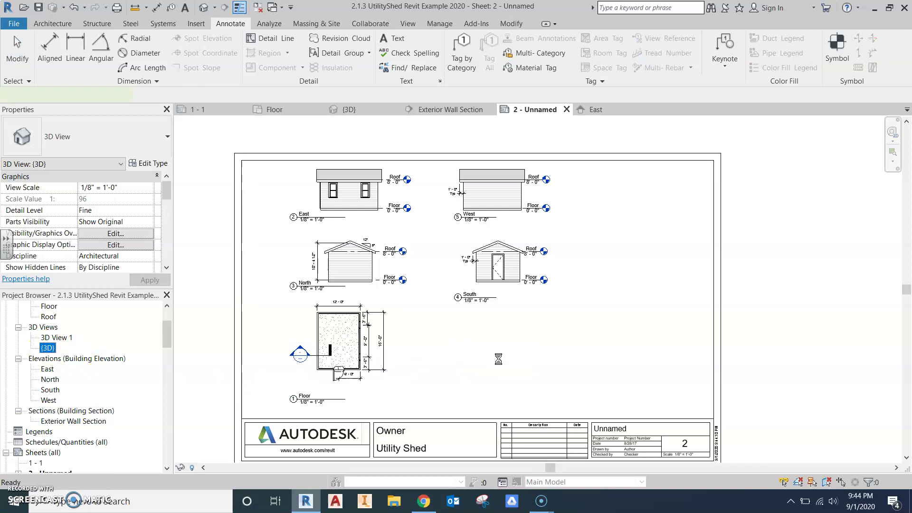
pyautogui.click(498, 360)
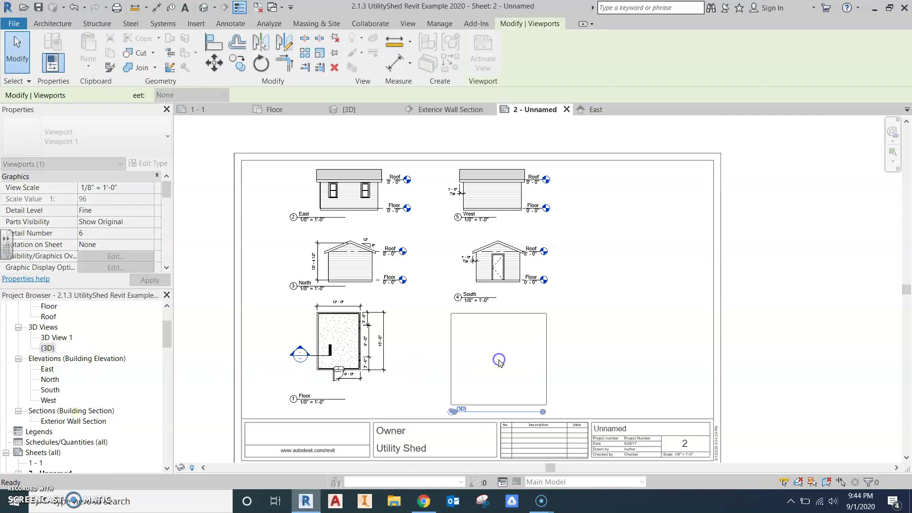
pyautogui.click(612, 352)
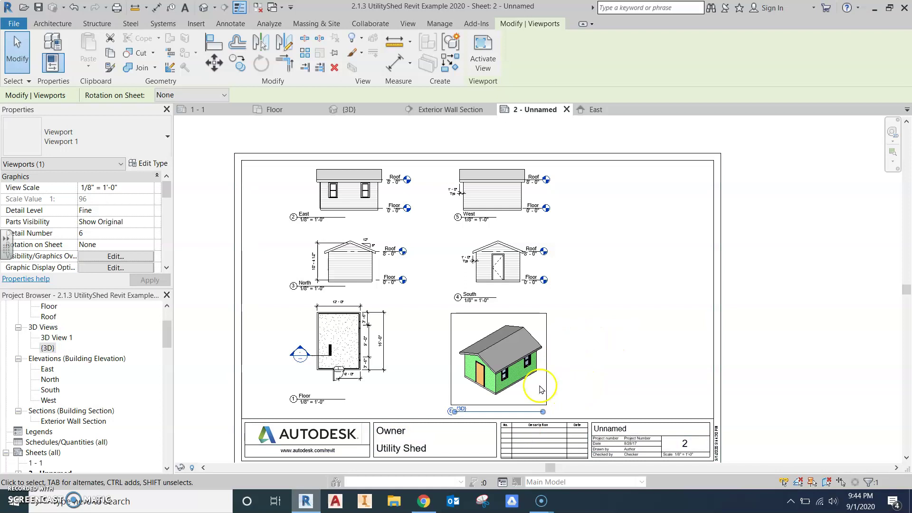
pyautogui.moveTo(540, 414); pyautogui.dragTo(497, 417)
pyautogui.click(633, 360)
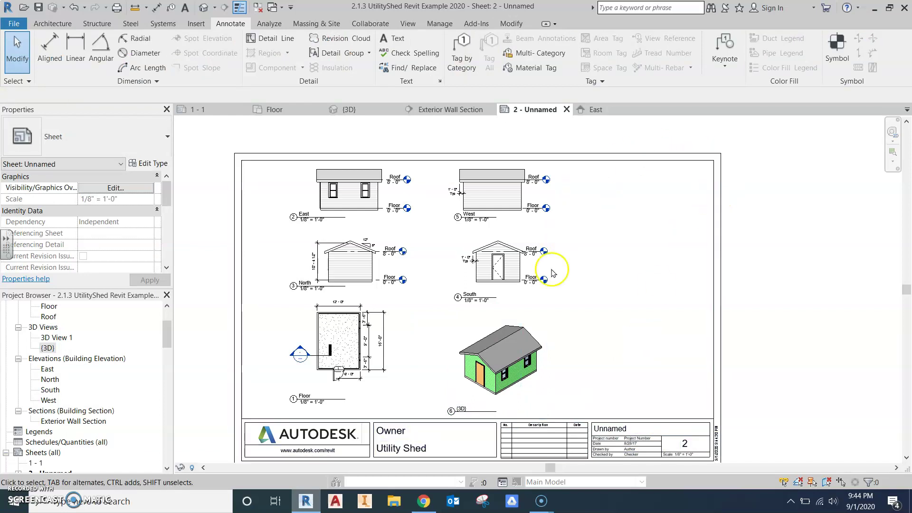
# Place the Exterior Wall Section on the sheet's right side, nudging it slightly higher.
pyautogui.click(50, 422)
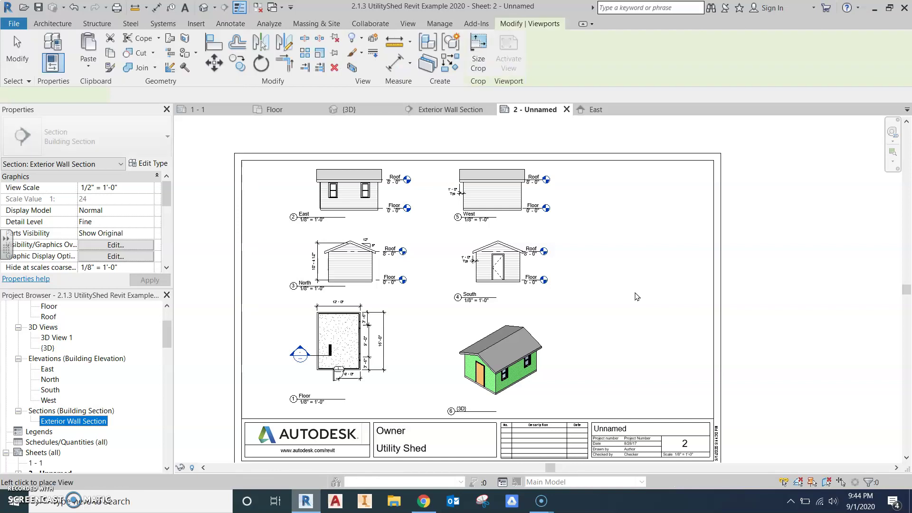
pyautogui.click(721, 311)
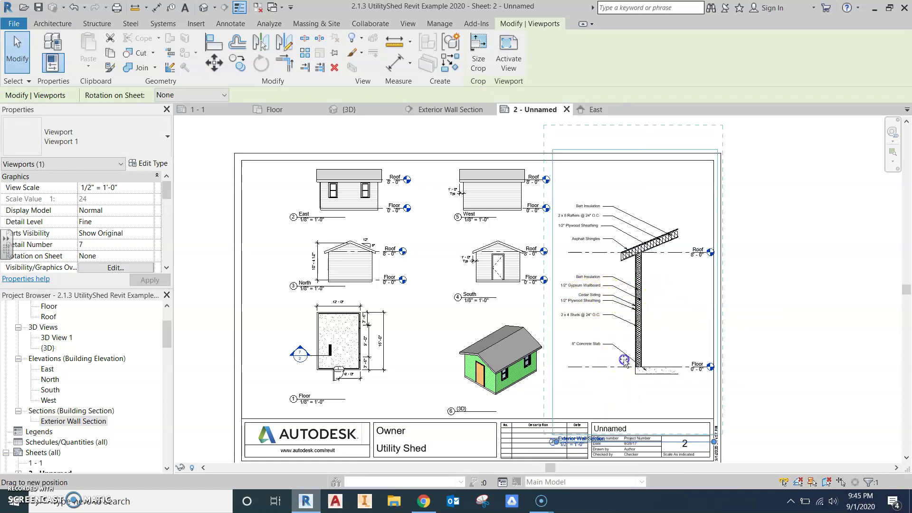
pyautogui.moveTo(624, 366); pyautogui.dragTo(625, 361)
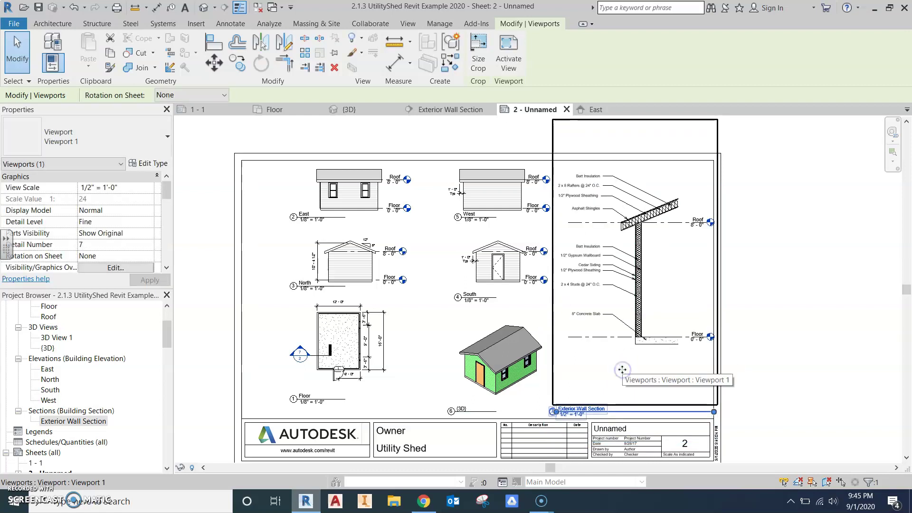
pyautogui.click(810, 421)
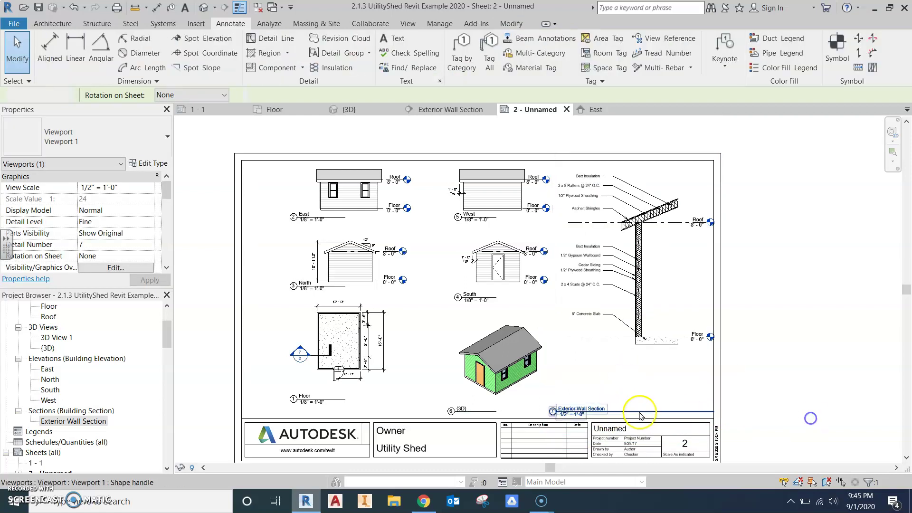
# Move the wall section's title beneath the drawing and shorten its title line.
pyautogui.click(651, 368)
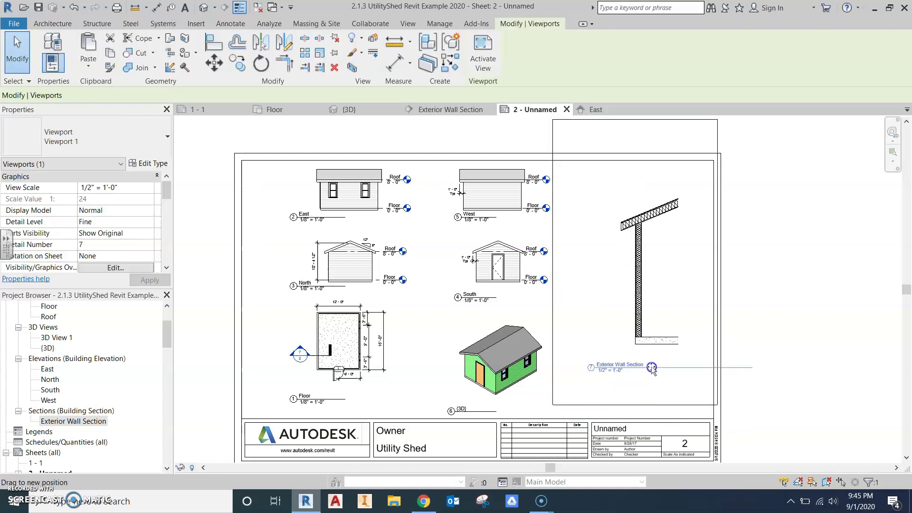
pyautogui.click(667, 276)
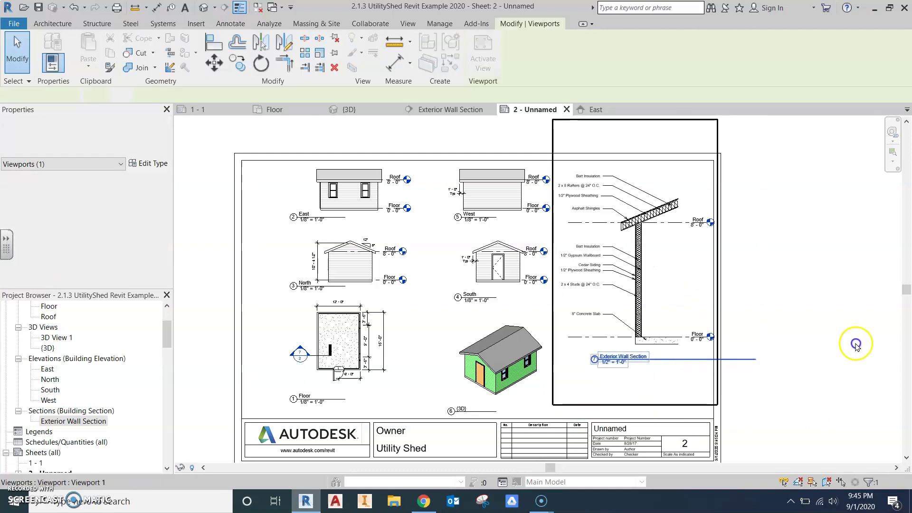
pyautogui.click(736, 359)
pyautogui.moveTo(754, 359); pyautogui.dragTo(676, 359)
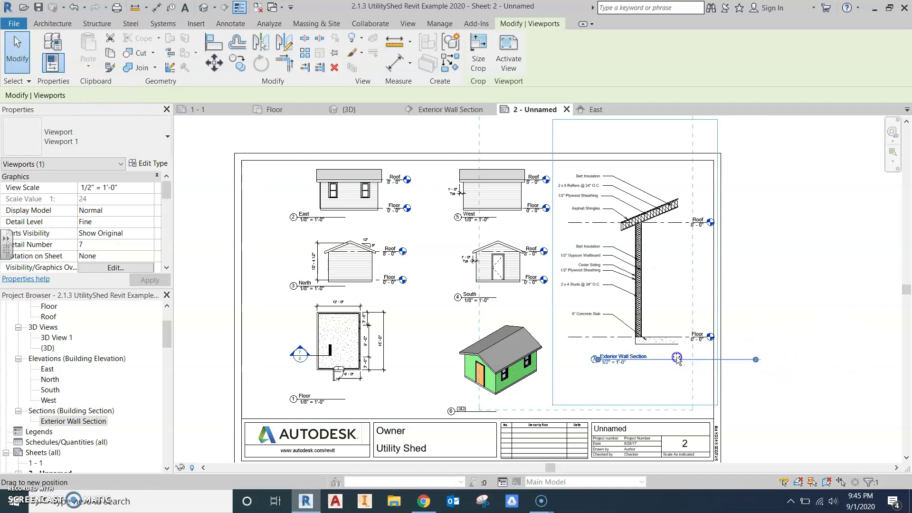
pyautogui.click(898, 402)
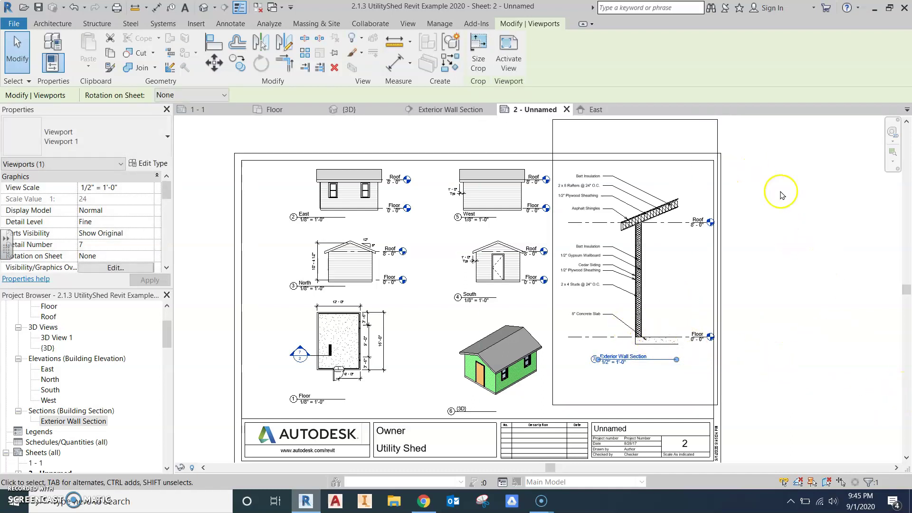
# Shift the West, South and {3D} viewports left so they align as one column.
pyautogui.click(765, 269)
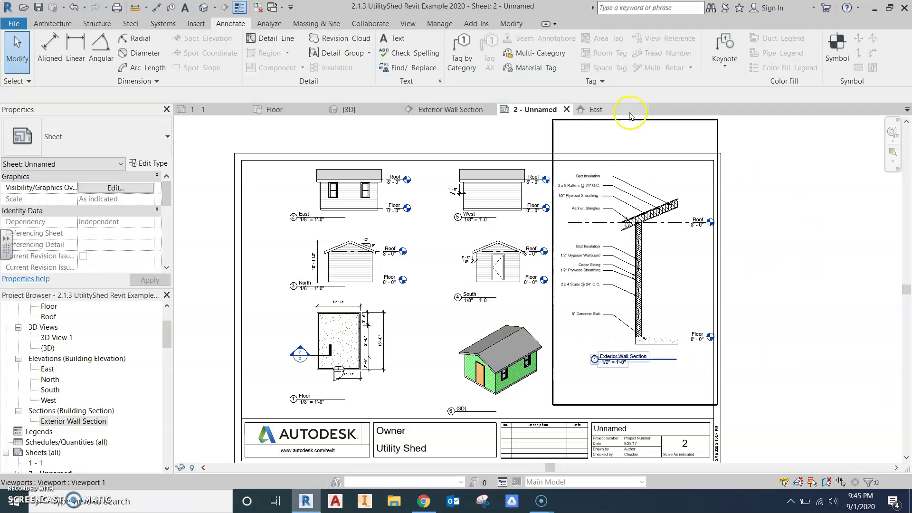
pyautogui.click(496, 193)
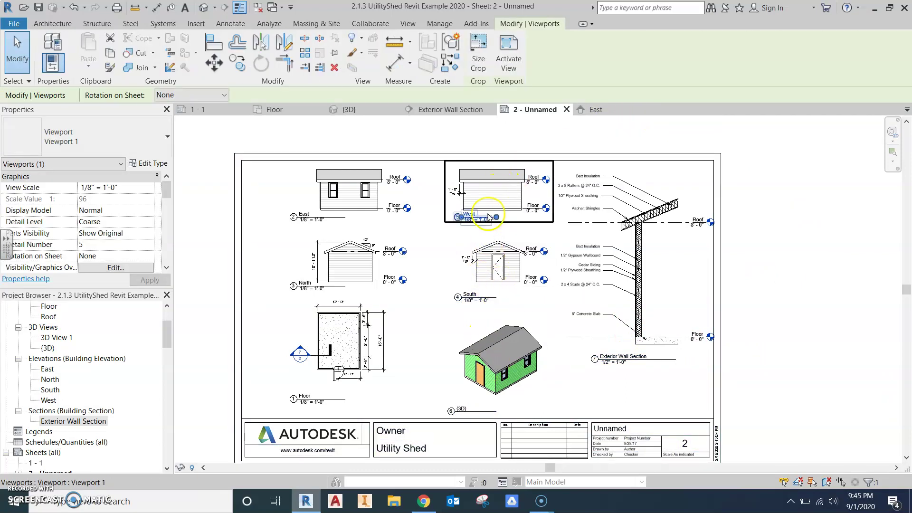
pyautogui.click(490, 191)
pyautogui.moveTo(477, 191); pyautogui.dragTo(458, 191)
pyautogui.click(511, 275)
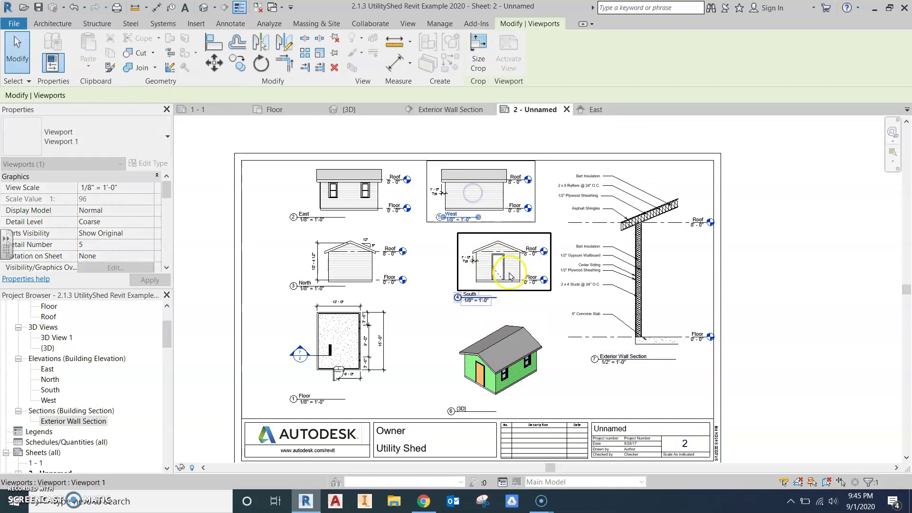
pyautogui.moveTo(510, 275); pyautogui.dragTo(486, 269)
pyautogui.click(489, 365)
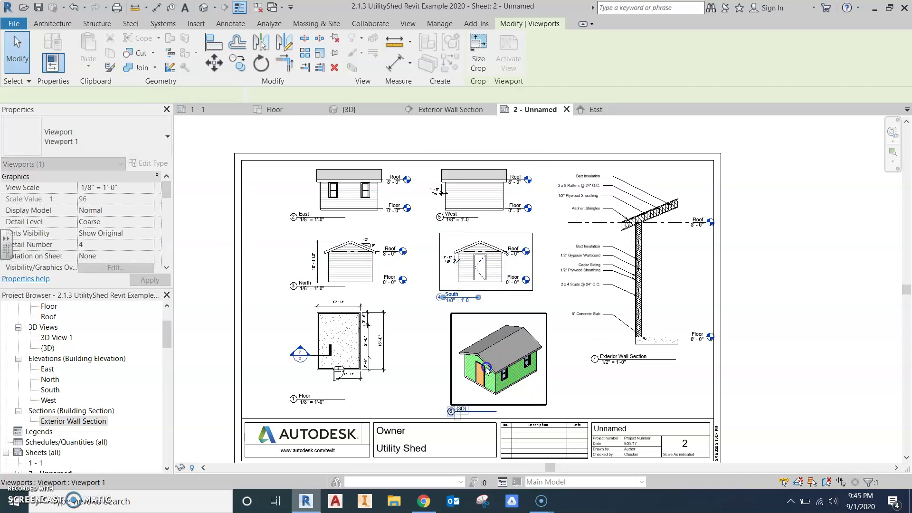
pyautogui.moveTo(478, 365)
pyautogui.mouseDown()
pyautogui.moveTo(486, 363)
pyautogui.moveTo(475, 364)
pyautogui.mouseUp()
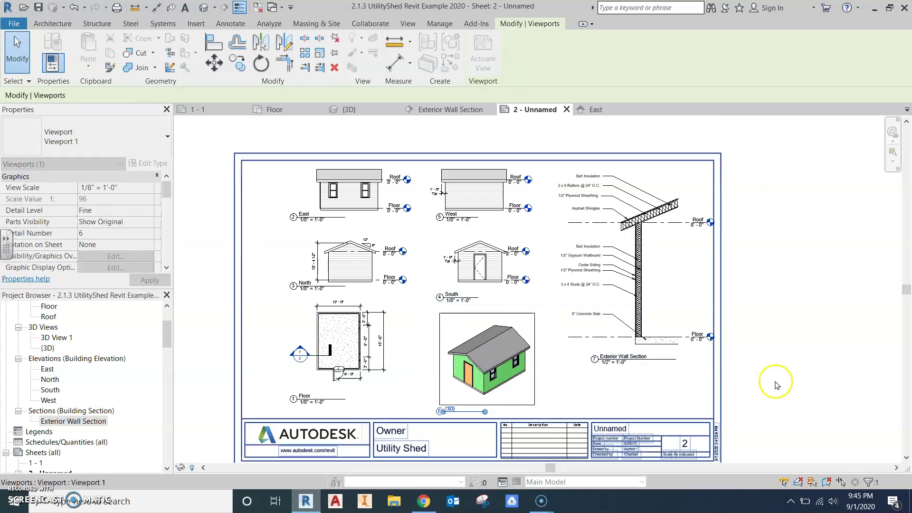
pyautogui.click(800, 380)
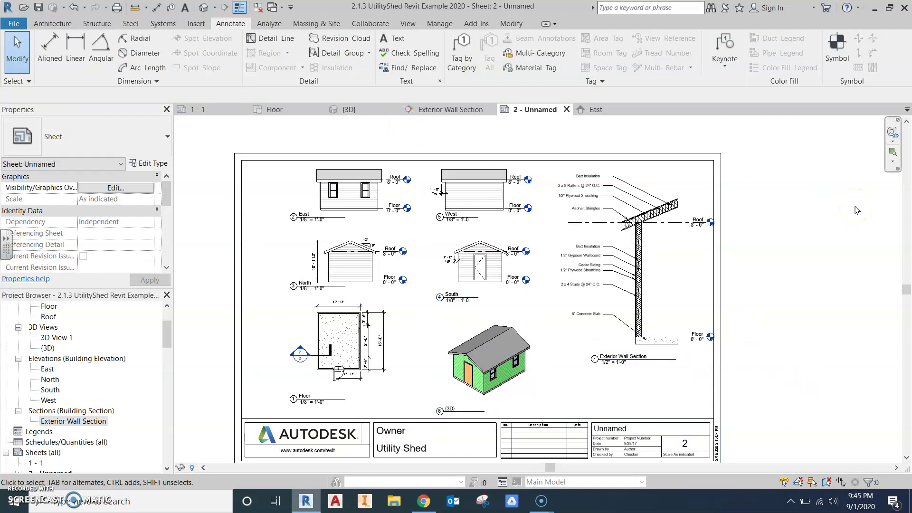
# Set the title block's project number to Utility Shed and rename the sheet to Shed.
pyautogui.click(694, 432)
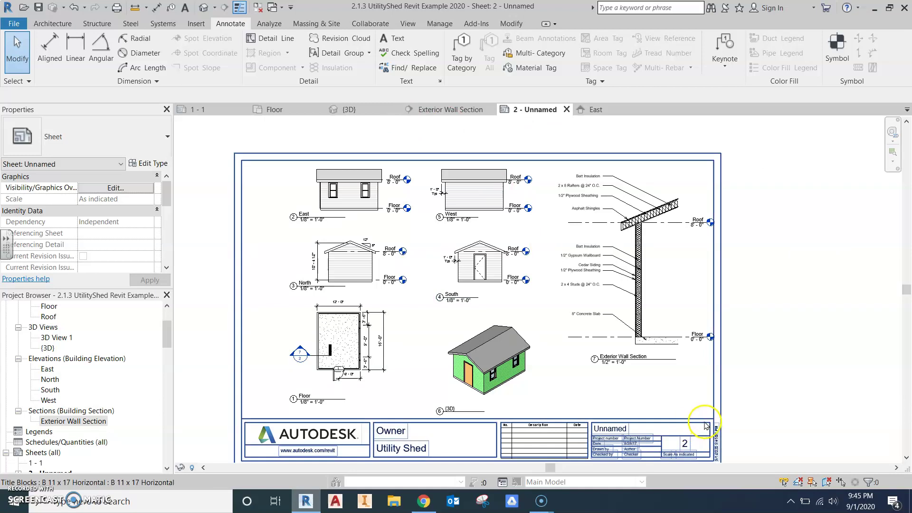
pyautogui.click(633, 440)
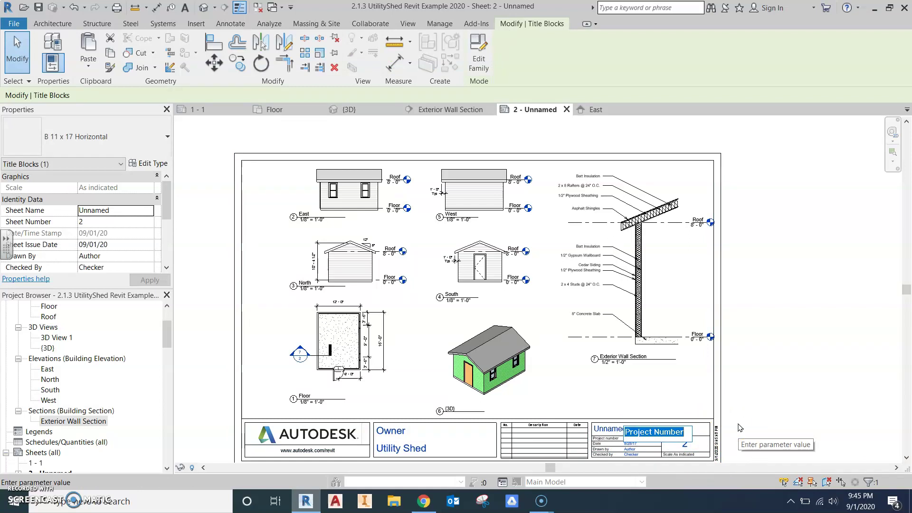
pyautogui.write('Util')
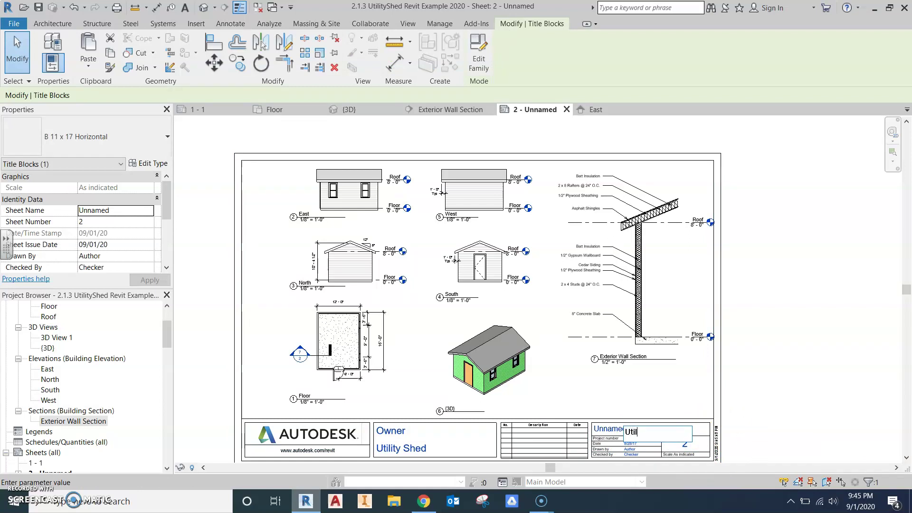
pyautogui.write('ity Shed')
pyautogui.click(599, 427)
pyautogui.click(608, 428)
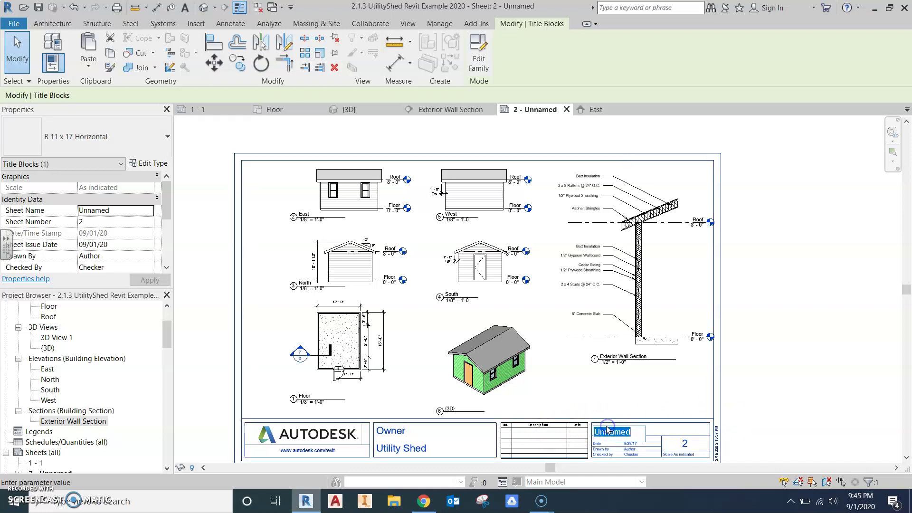
pyautogui.write('Shed')
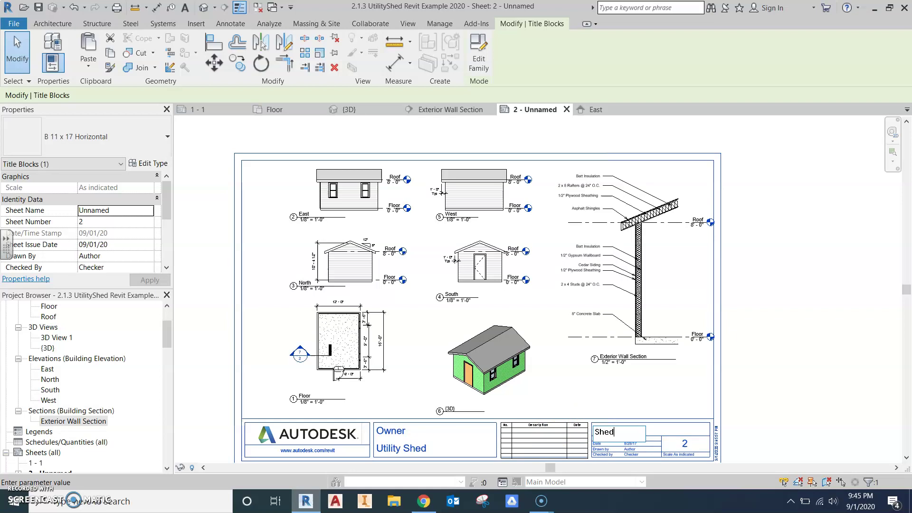
pyautogui.click(638, 449)
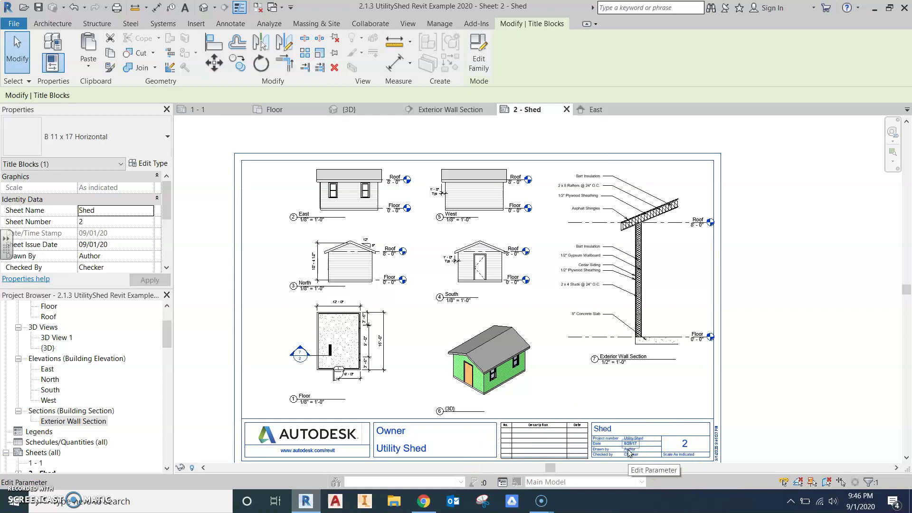
# Set the title block date to 9/1/20.
pyautogui.click(627, 448)
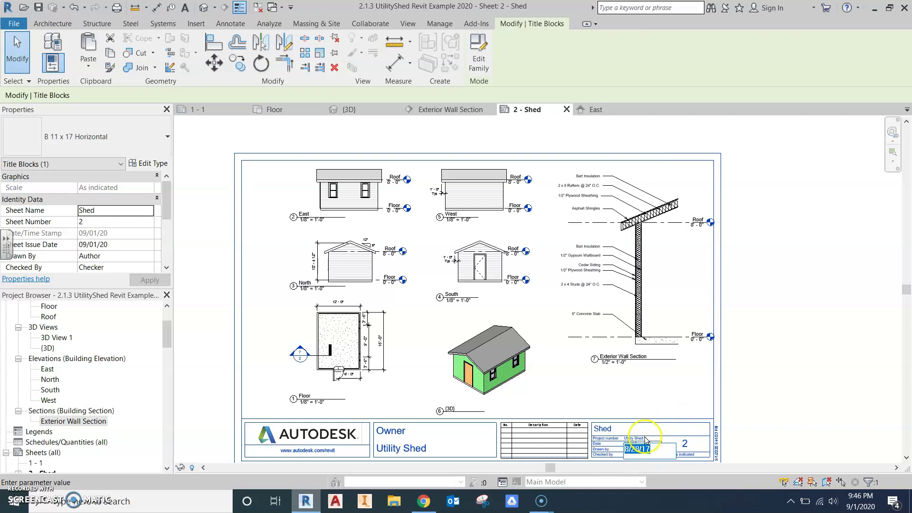
pyautogui.click(729, 414)
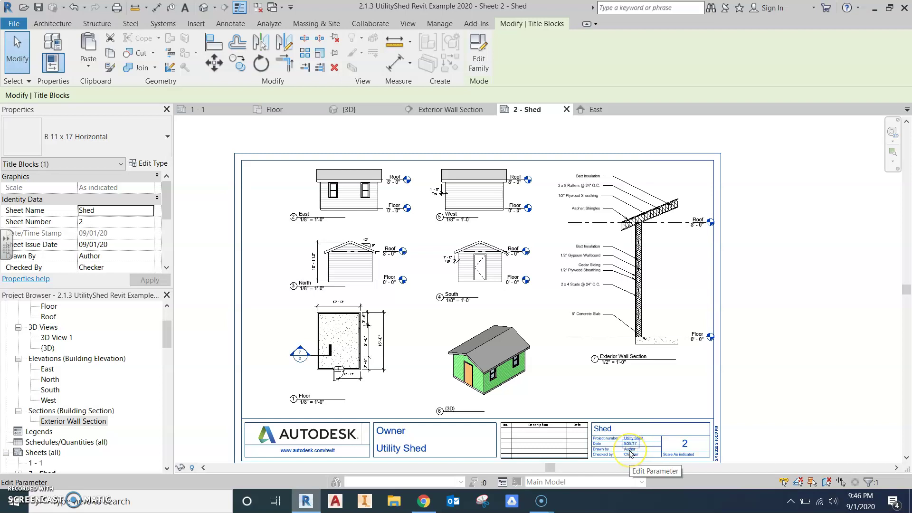
pyautogui.click(629, 449)
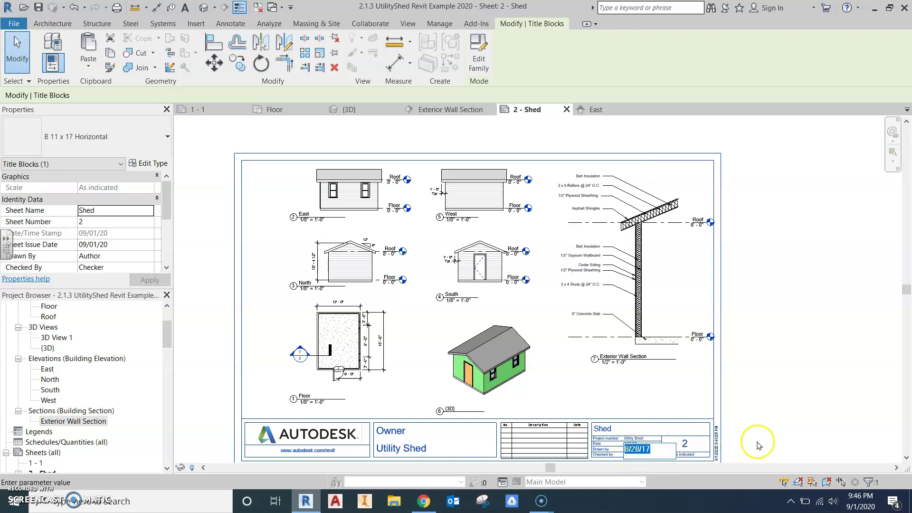
pyautogui.write('9/1')
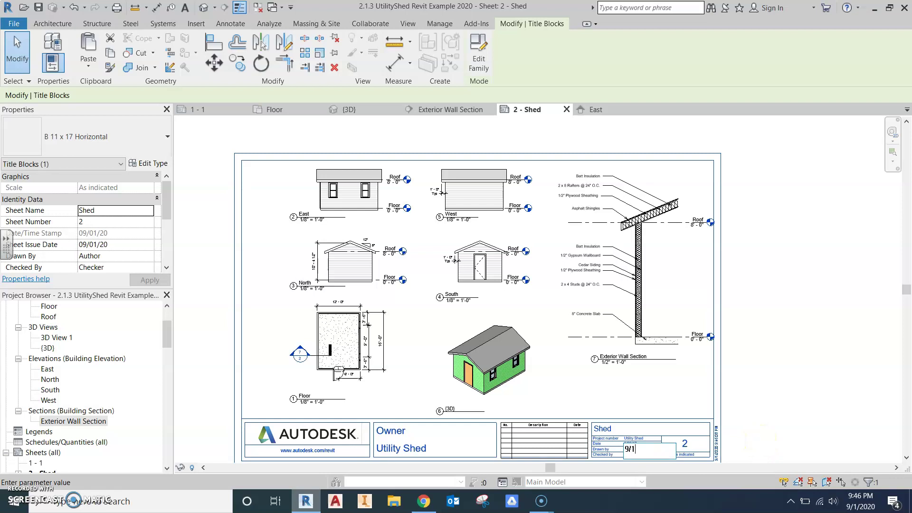
pyautogui.write('/20')
pyautogui.press('Return')
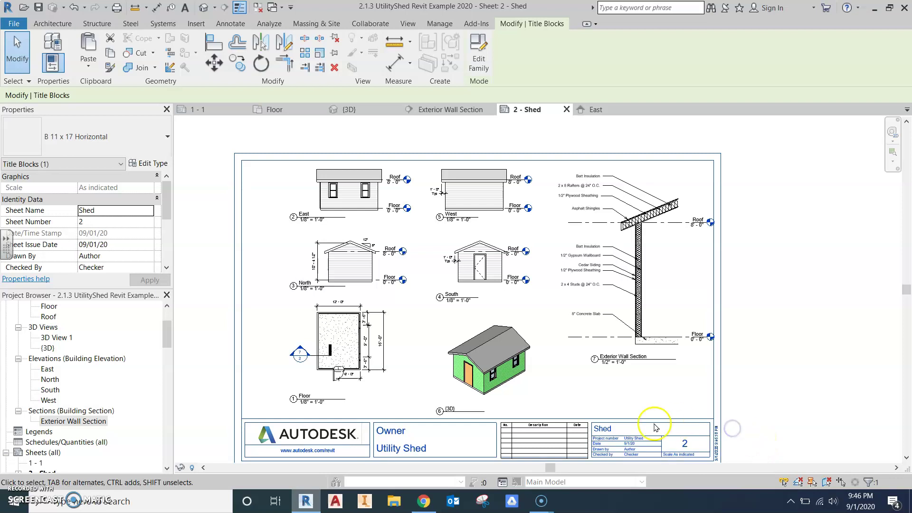
# Replace the Drawn By 'Author' placeholder with the drafter's name in the title block.
pyautogui.scroll(2, 649, 423)
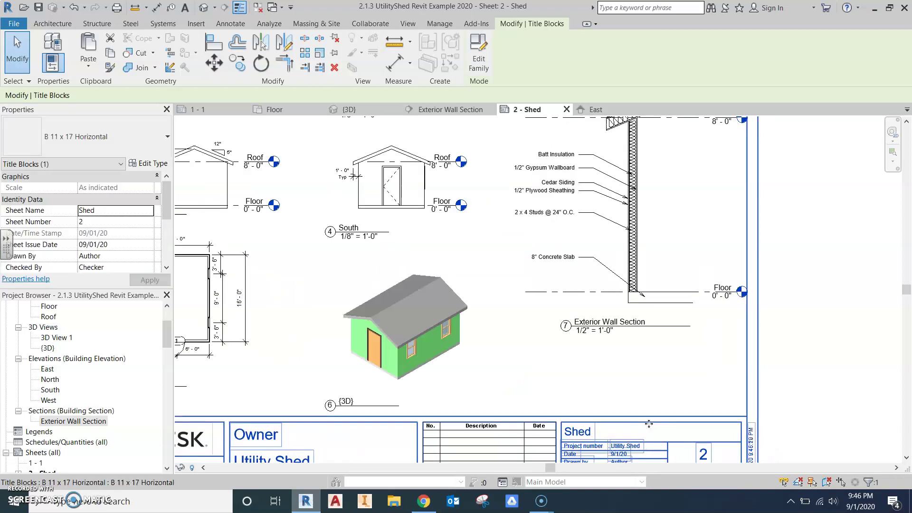
pyautogui.click(623, 459)
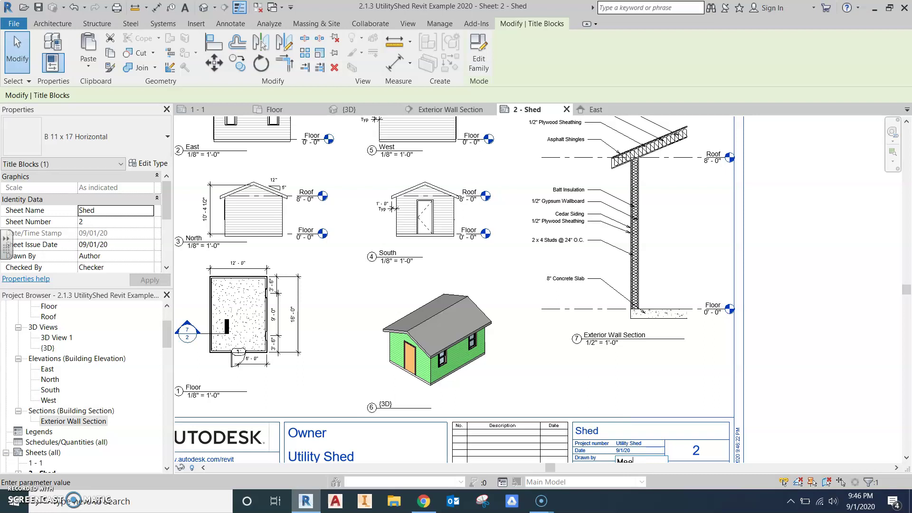
pyautogui.click(804, 395)
pyautogui.scroll(-1, 803, 389)
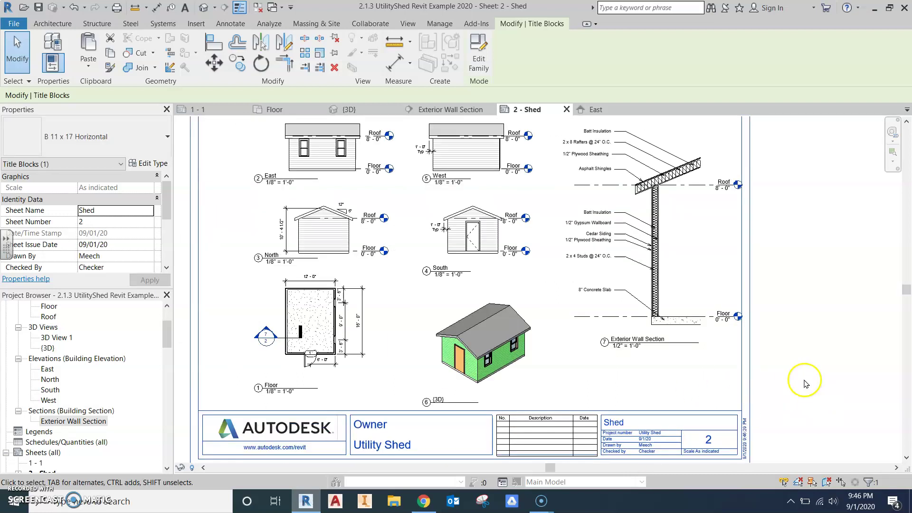
pyautogui.scroll(-1, 804, 382)
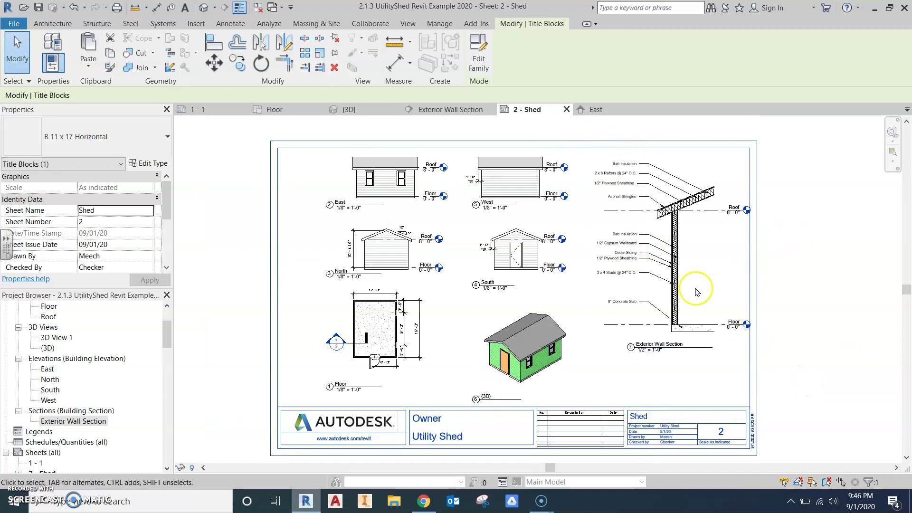